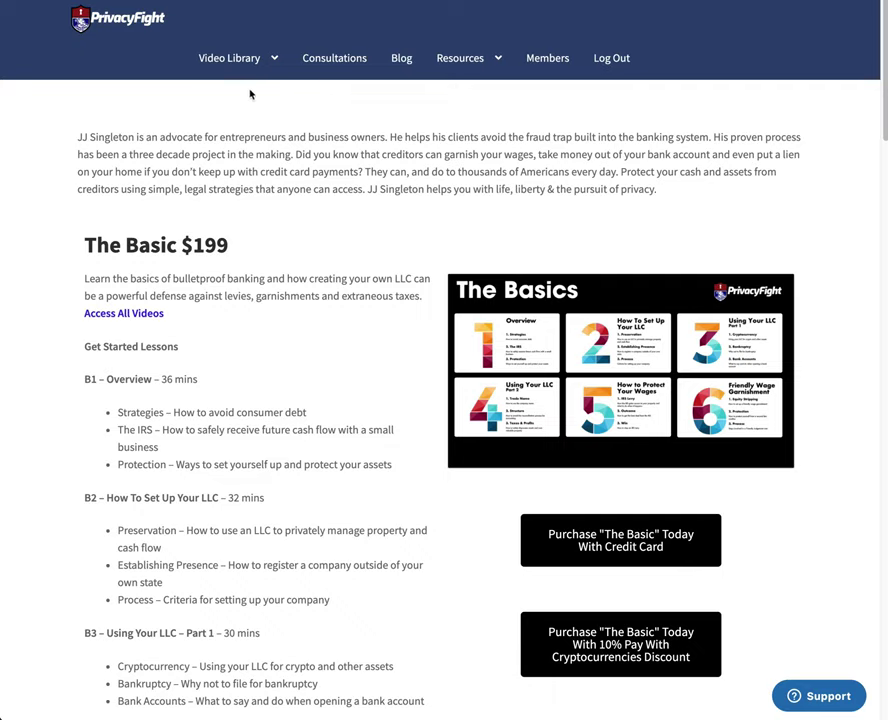
# Go to the consultations page listing the Assessments & Next Steps session.
pyautogui.click(345, 60)
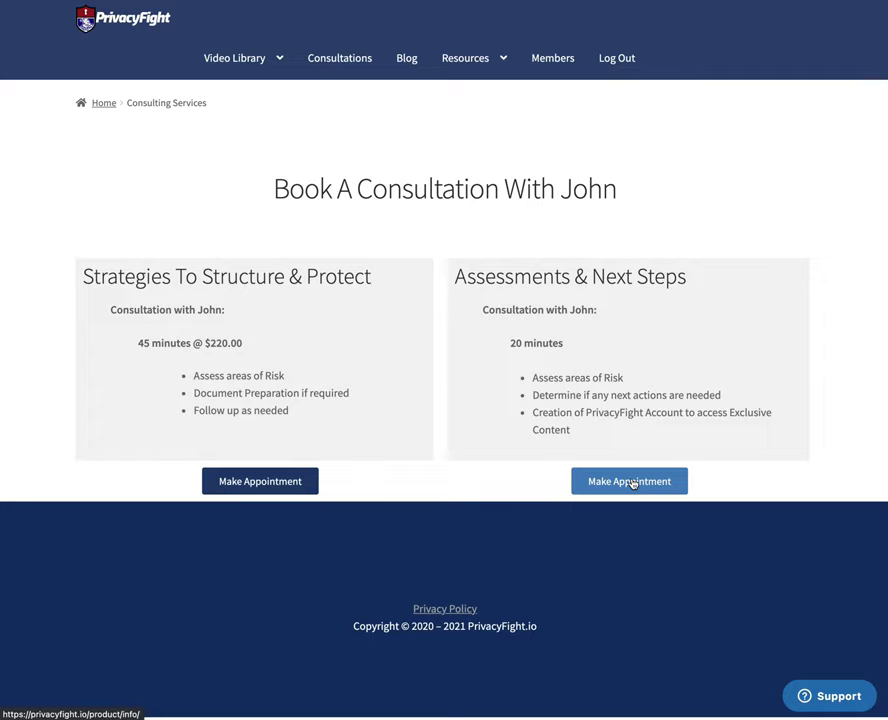
# Open the free 20-minute consultation form and find its February 2021 calendar in America/Detroit time.
pyautogui.click(632, 483)
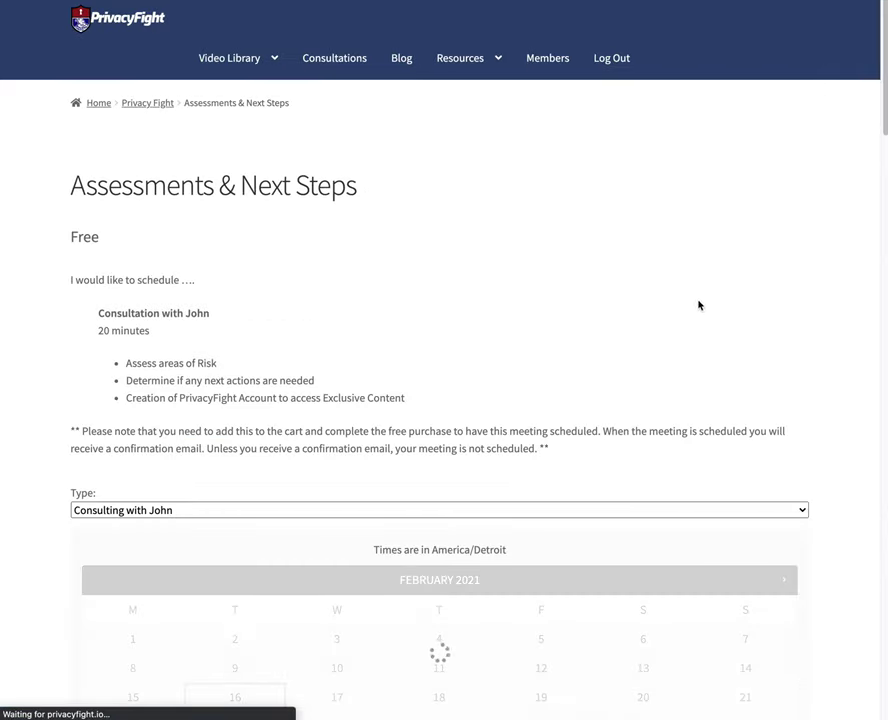
pyautogui.scroll(-1, 617, 327)
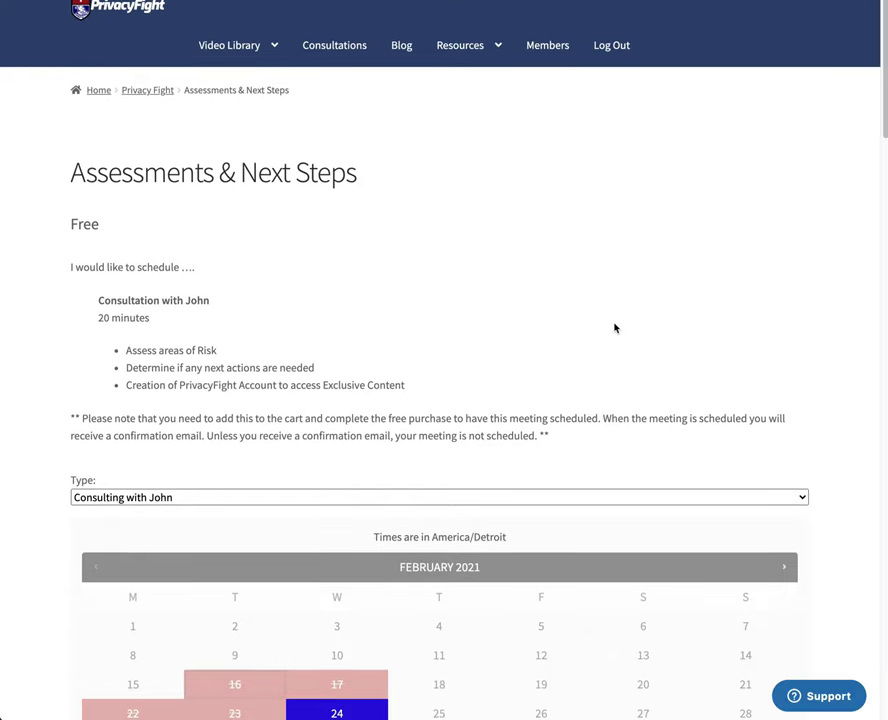
pyautogui.scroll(-1, 616, 327)
pyautogui.scroll(-2, 617, 327)
pyautogui.scroll(-1, 617, 327)
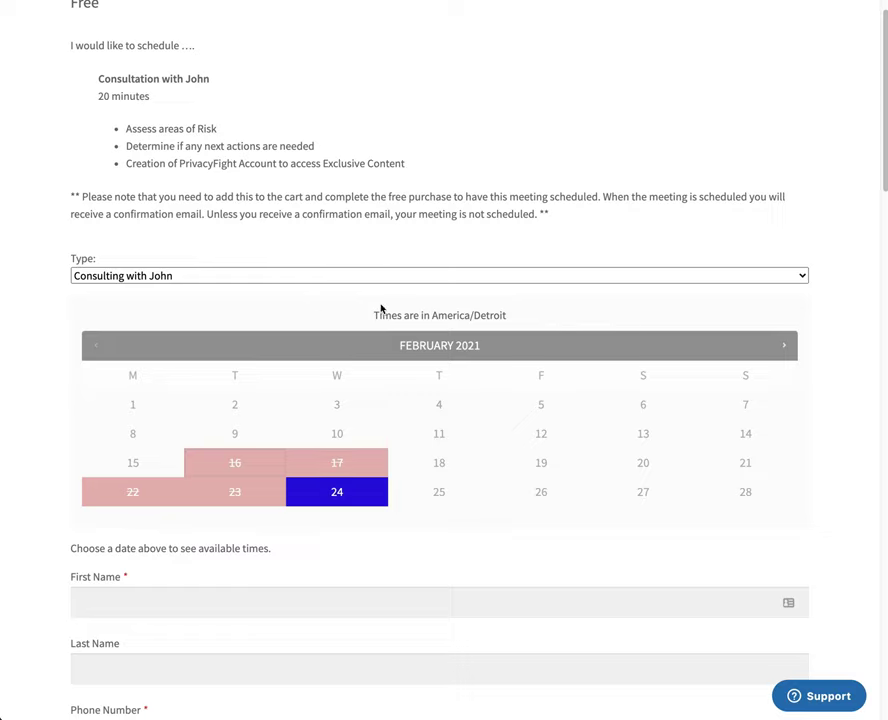
pyautogui.moveTo(368, 317); pyautogui.dragTo(553, 318)
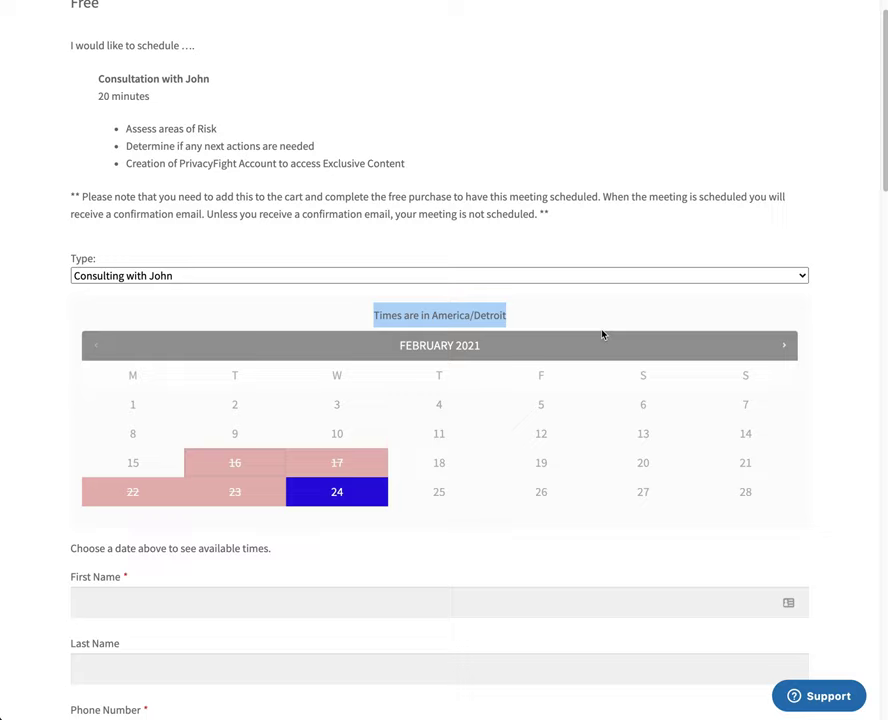
pyautogui.click(670, 321)
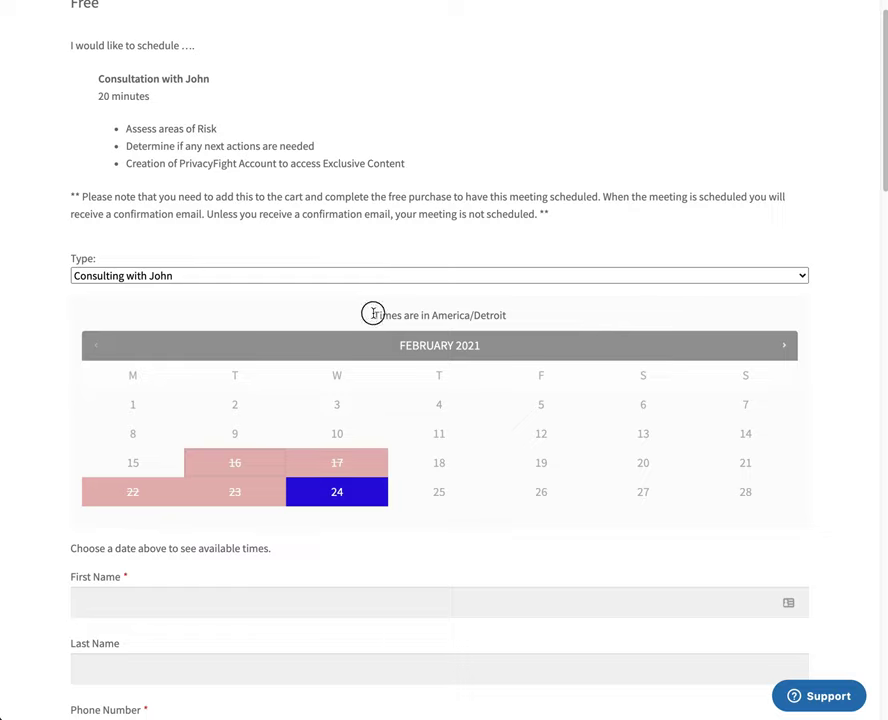
pyautogui.moveTo(373, 315); pyautogui.dragTo(509, 315)
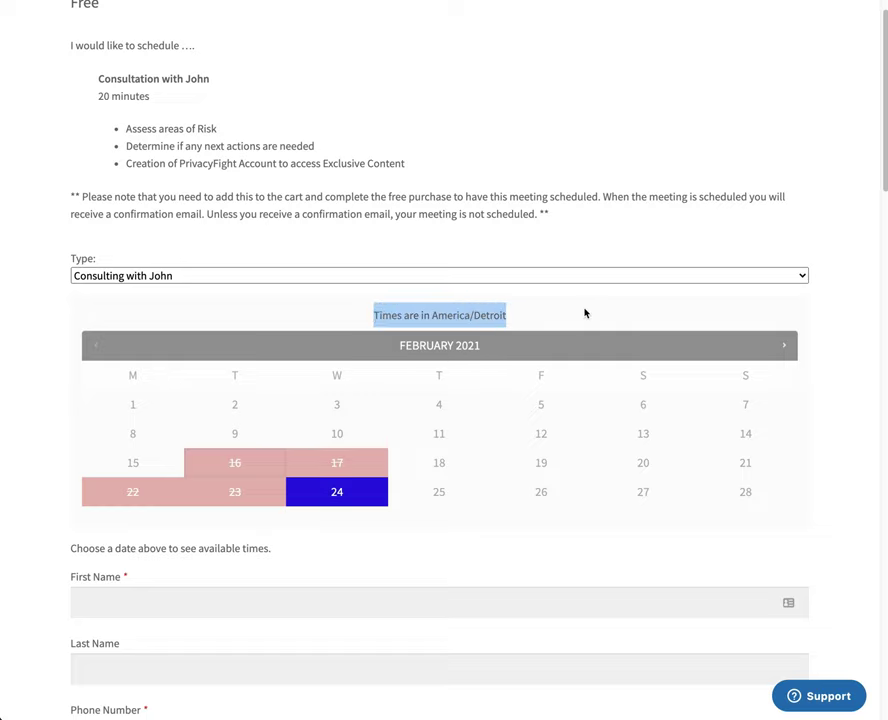
pyautogui.click(854, 314)
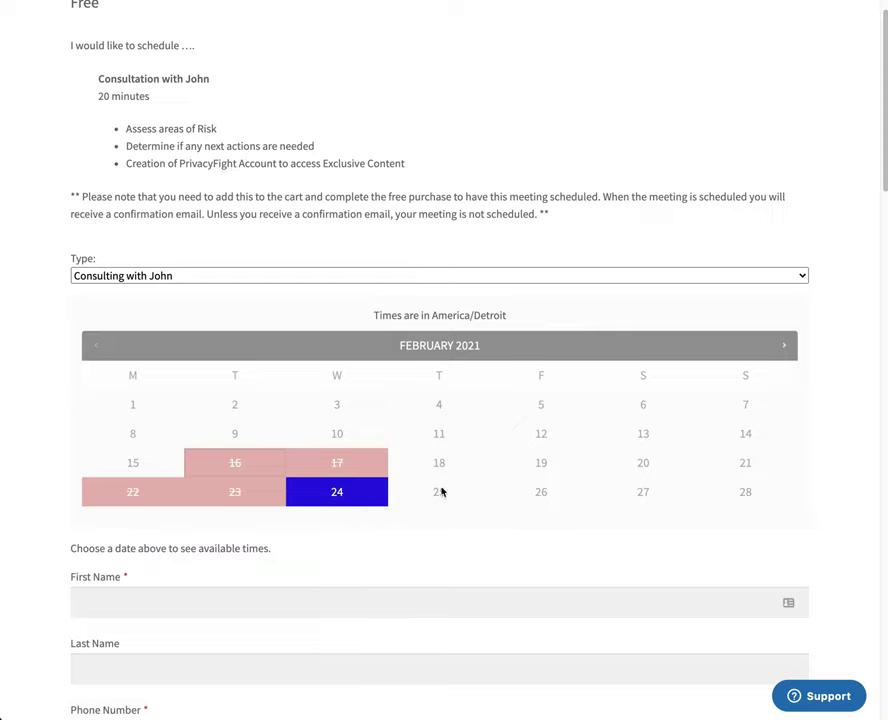
# Book the slot for March 10, 2021 at 5:40 pm, costing $0.00.
pyautogui.click(785, 347)
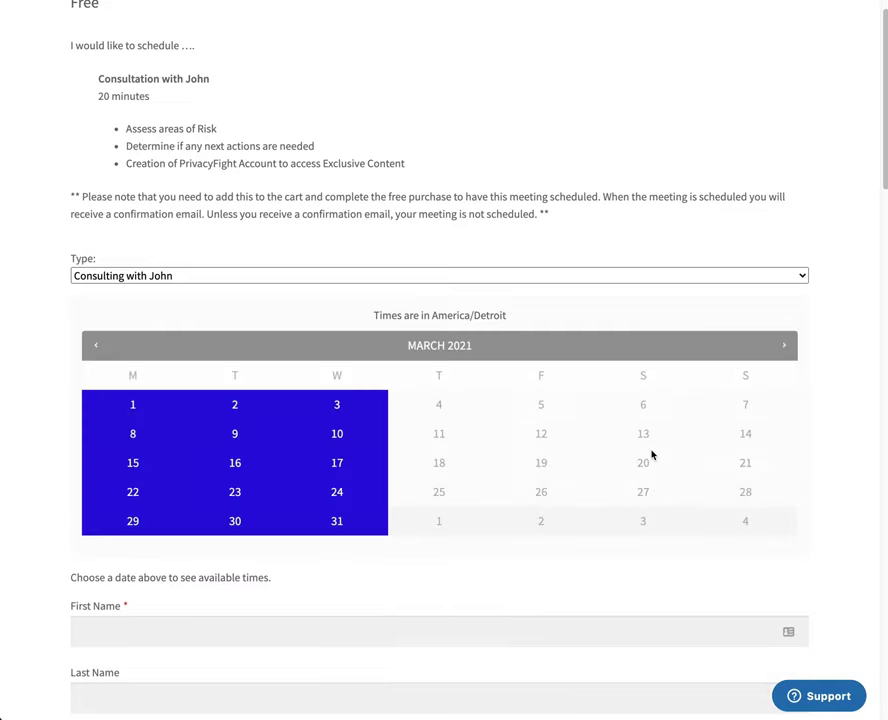
pyautogui.click(341, 437)
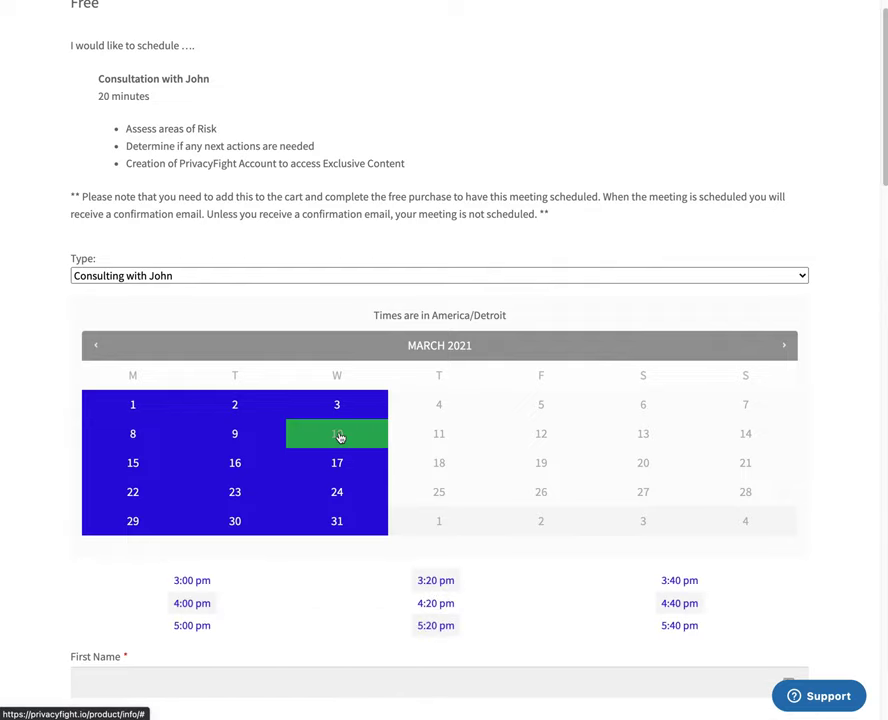
pyautogui.scroll(-1, 340, 437)
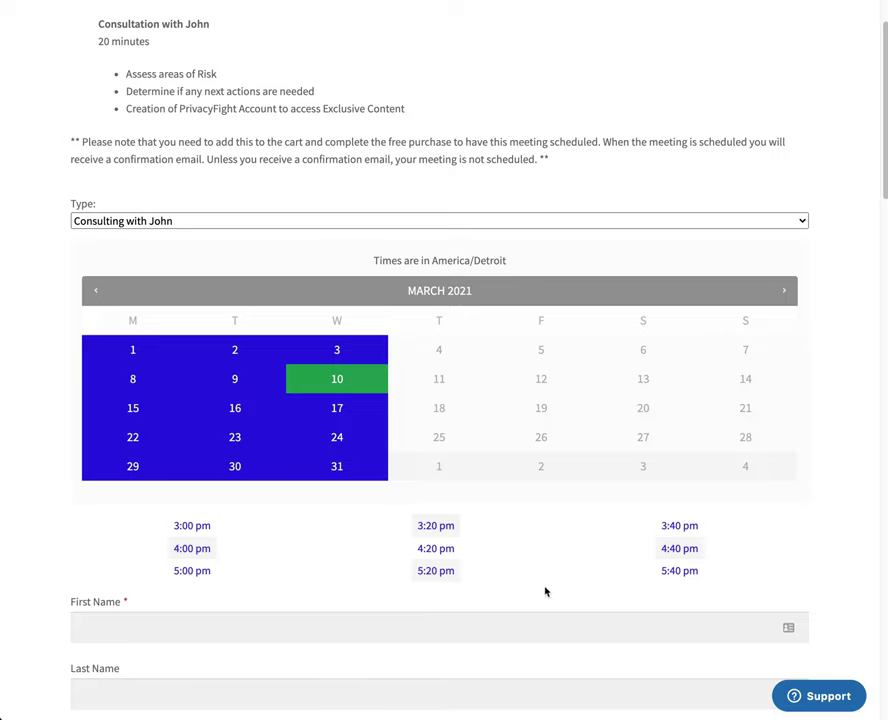
pyautogui.click(683, 575)
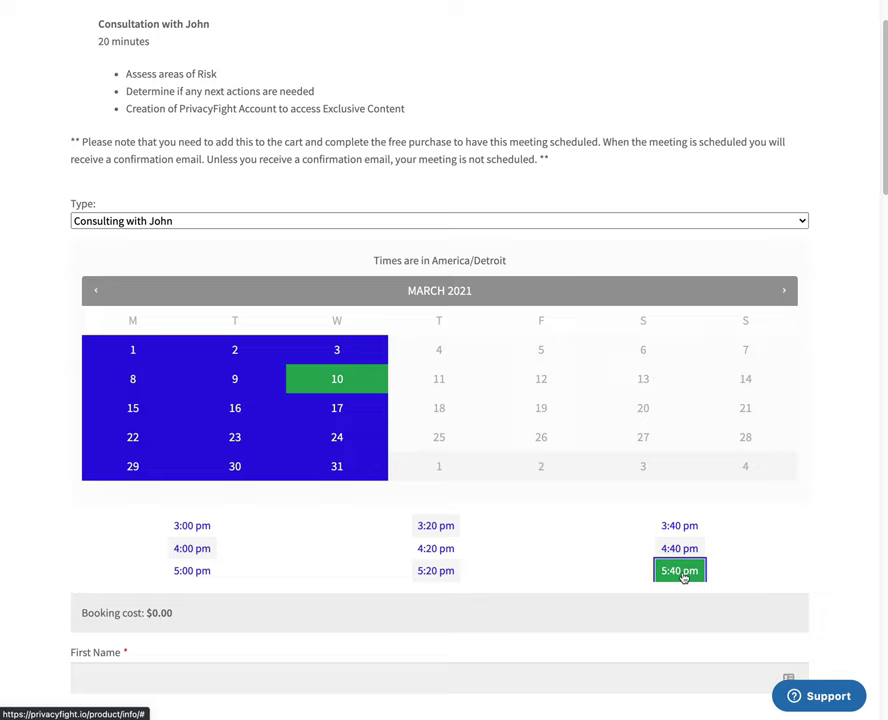
pyautogui.scroll(-2, 683, 577)
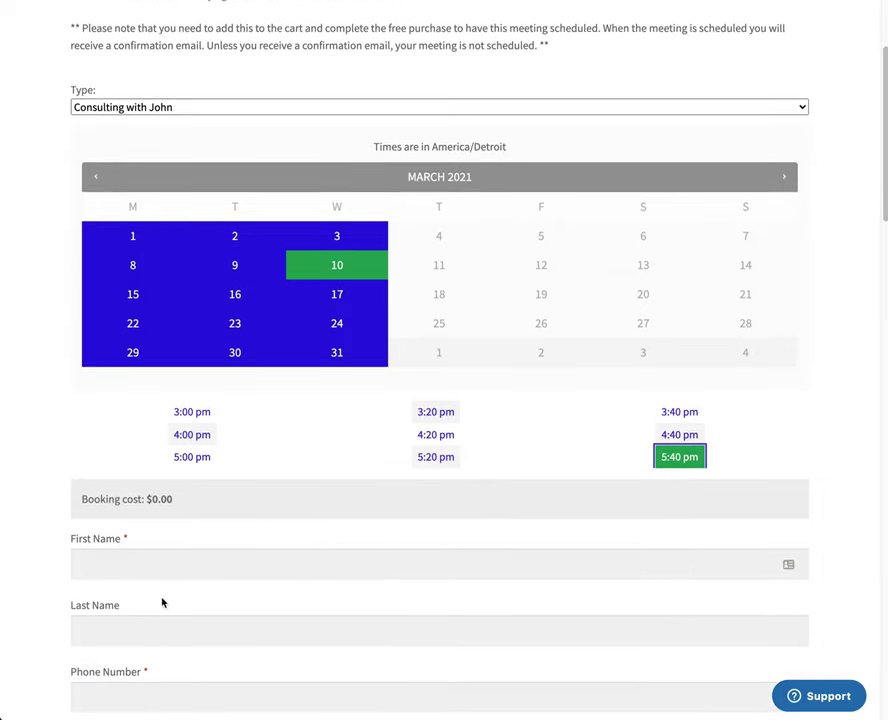
# Enter the client's first and last name in the booking form.
pyautogui.click(145, 560)
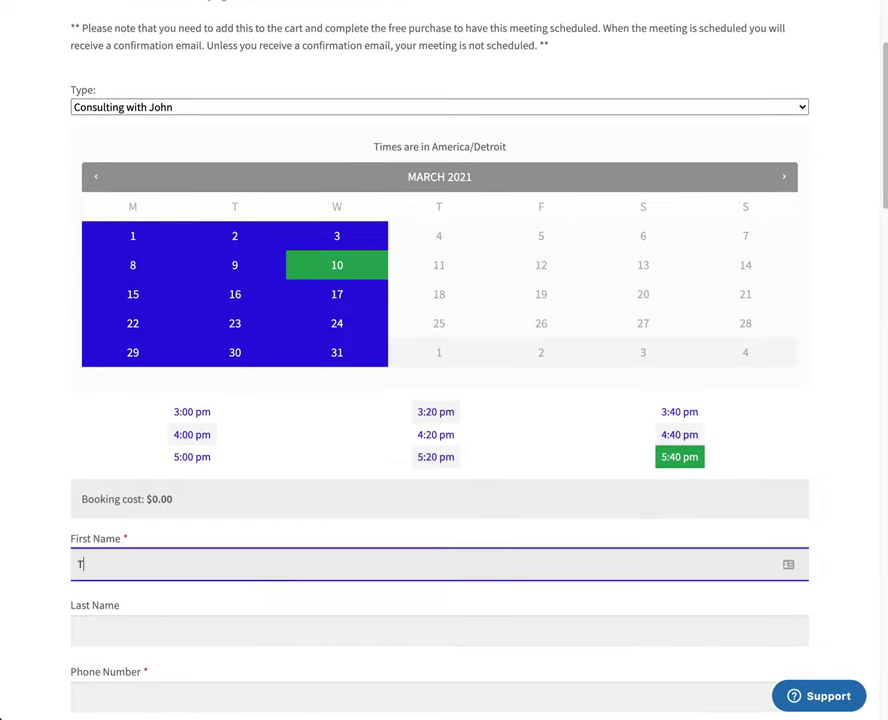
pyautogui.scroll(-1, 184, 540)
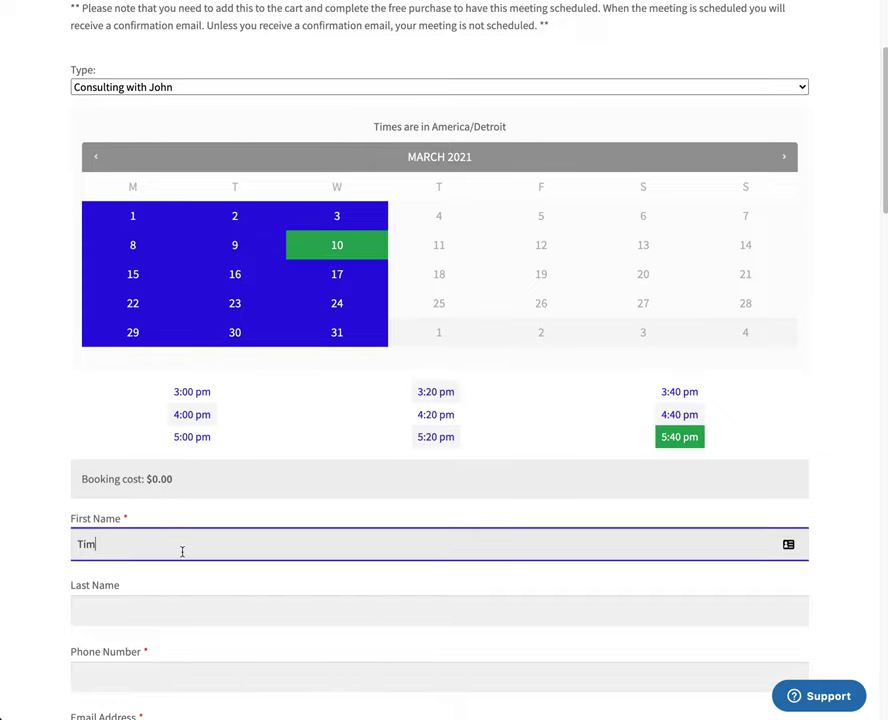
pyautogui.click(133, 603)
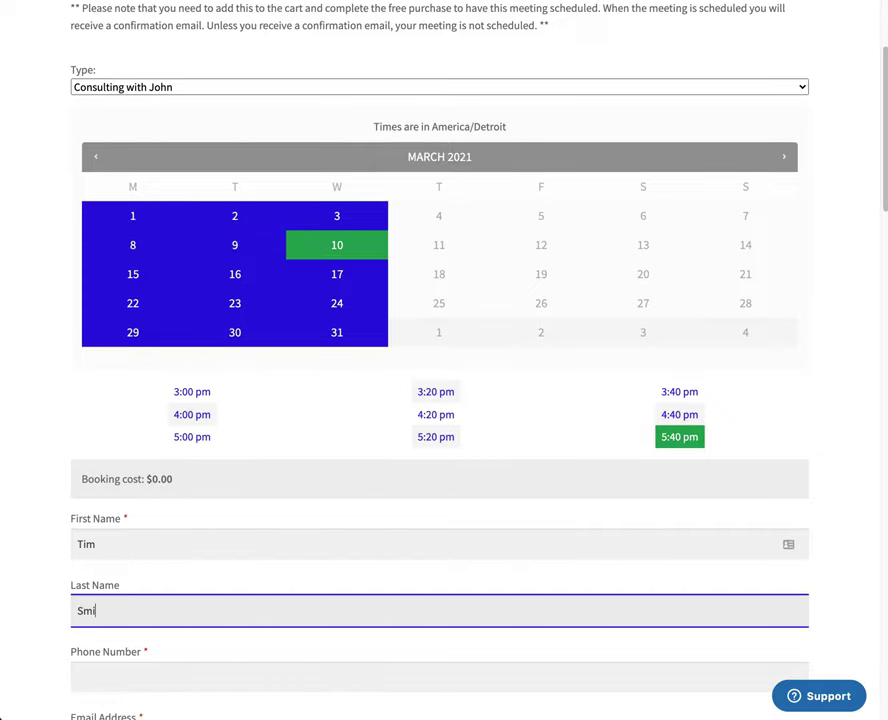
pyautogui.scroll(-2, 136, 600)
# Fill in the phone number and email address, and choose phone as the contact method.
pyautogui.click(124, 601)
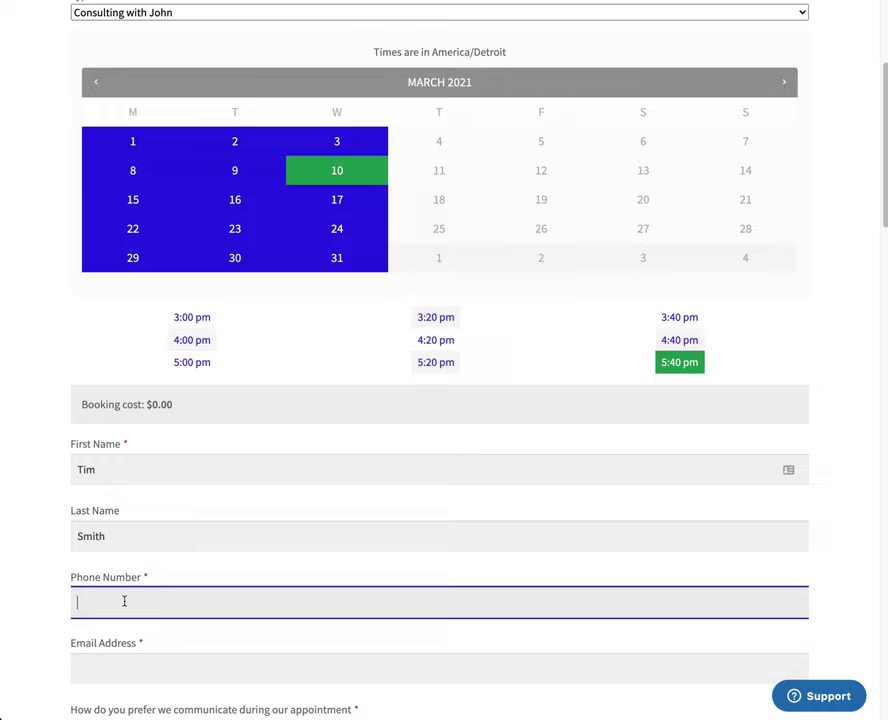
pyautogui.scroll(-2, 124, 601)
pyautogui.write('1')
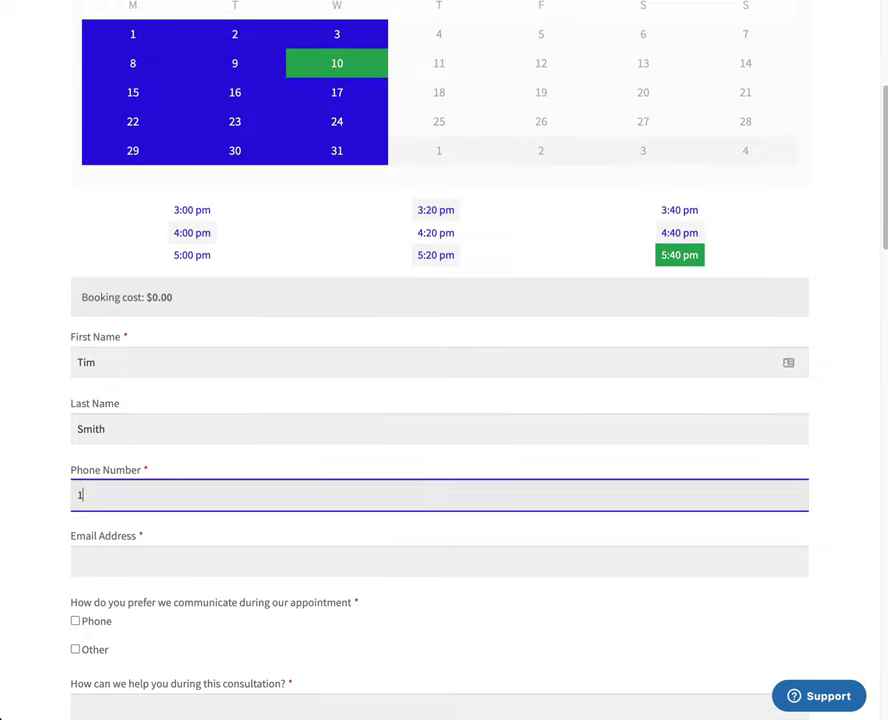
pyautogui.write('-415')
pyautogui.write('-555-1')
pyautogui.write('212')
pyautogui.click(125, 558)
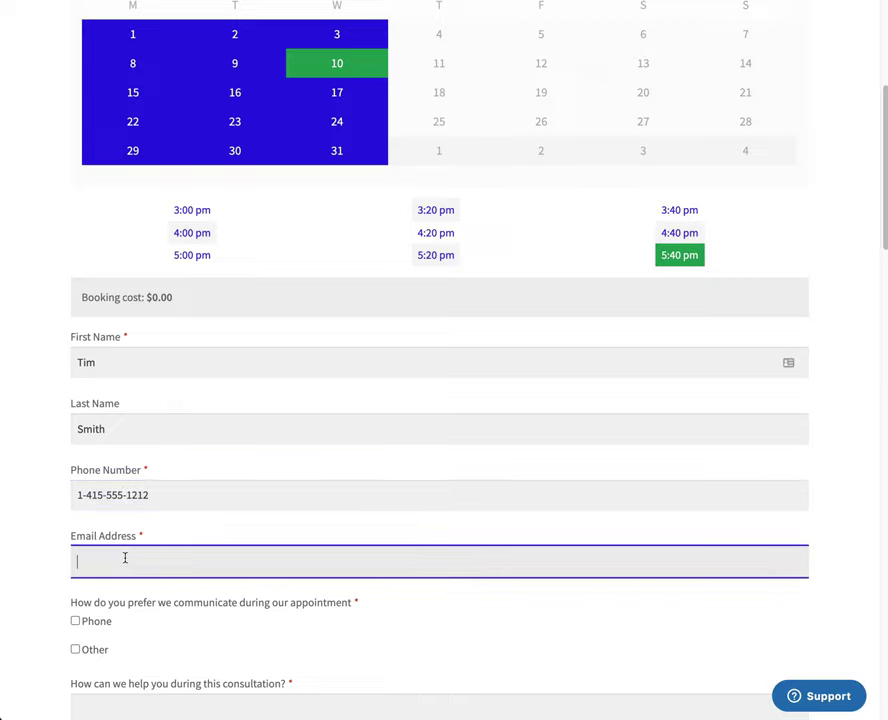
pyautogui.scroll(-1, 222, 592)
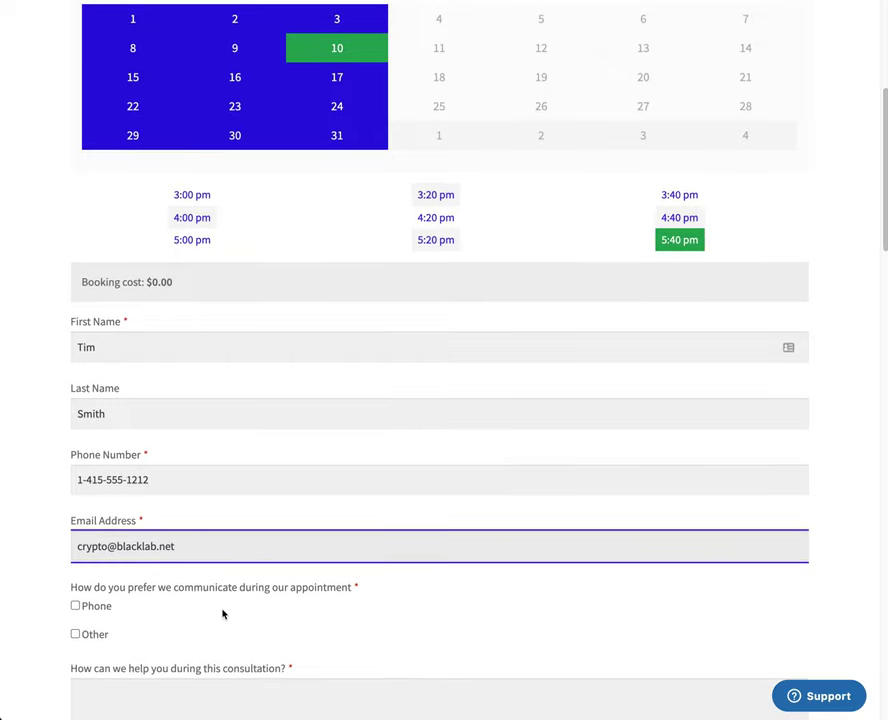
pyautogui.scroll(-2, 224, 614)
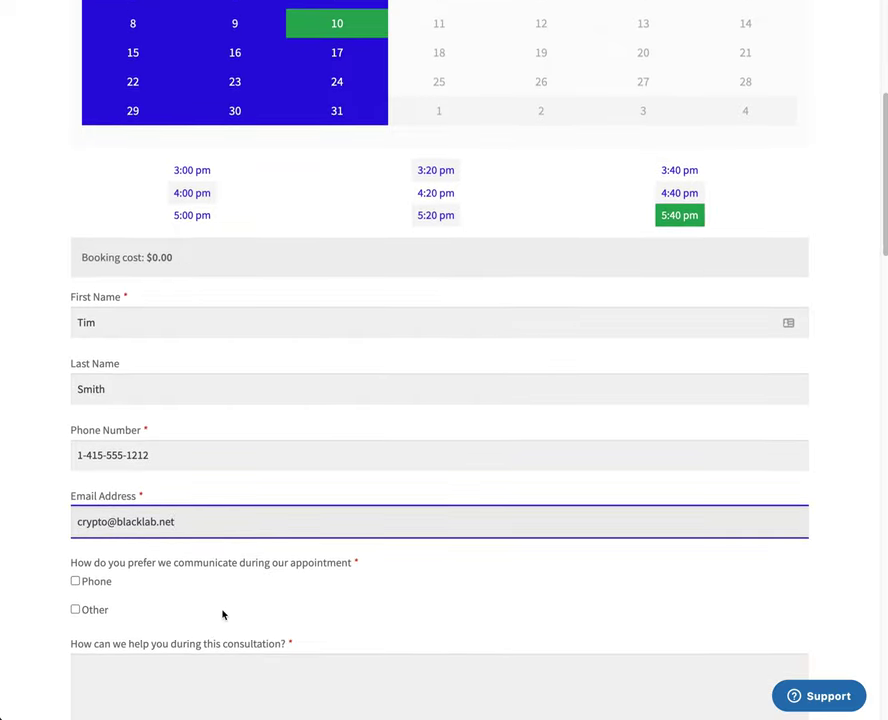
pyautogui.click(76, 583)
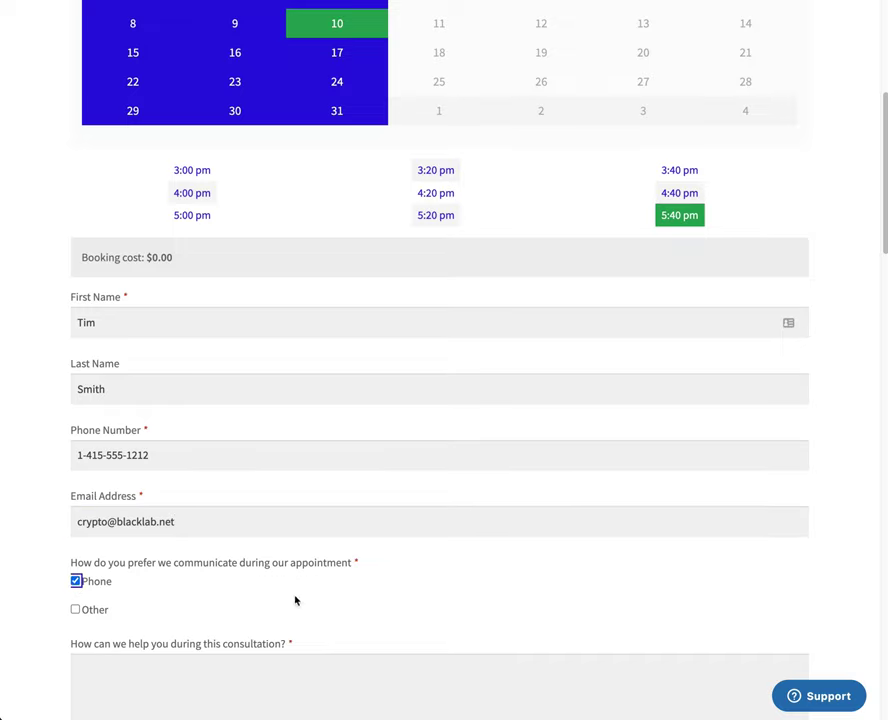
pyautogui.scroll(-2, 295, 600)
pyautogui.scroll(-2, 482, 597)
# Answer the consultation question with a short note to the consultant about what to discuss.
pyautogui.click(246, 562)
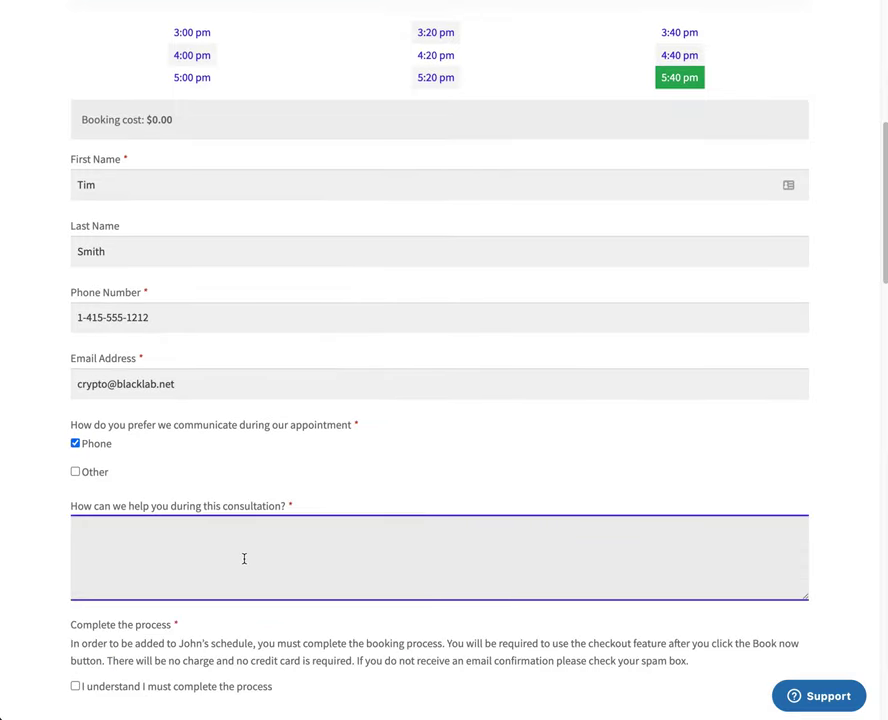
pyautogui.write('John,')
pyautogui.write(' I need to t')
pyautogui.write('alk with you about')
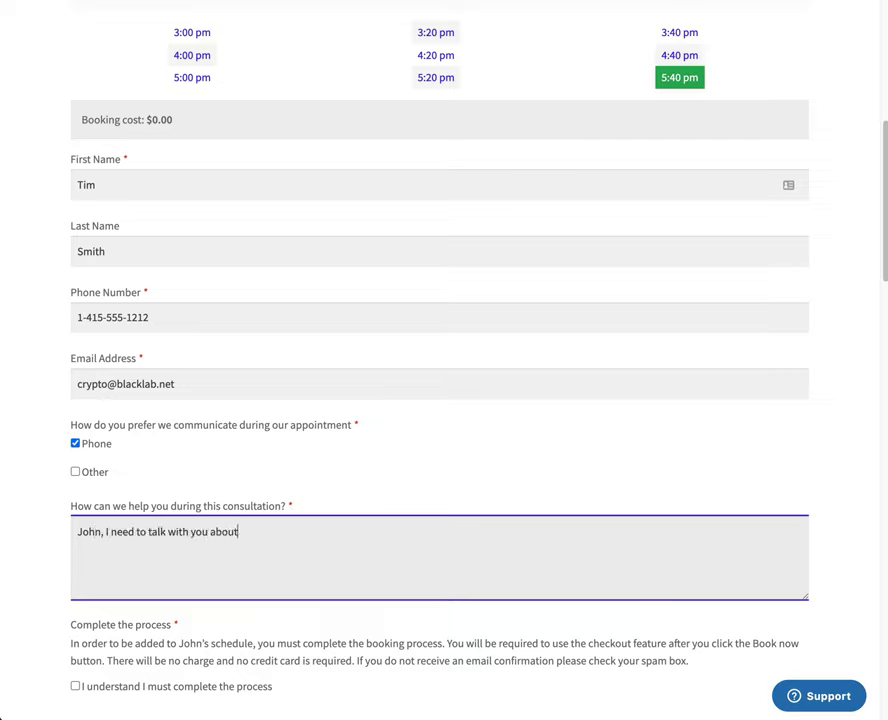
pyautogui.write(' ......')
pyautogui.scroll(-1, 436, 458)
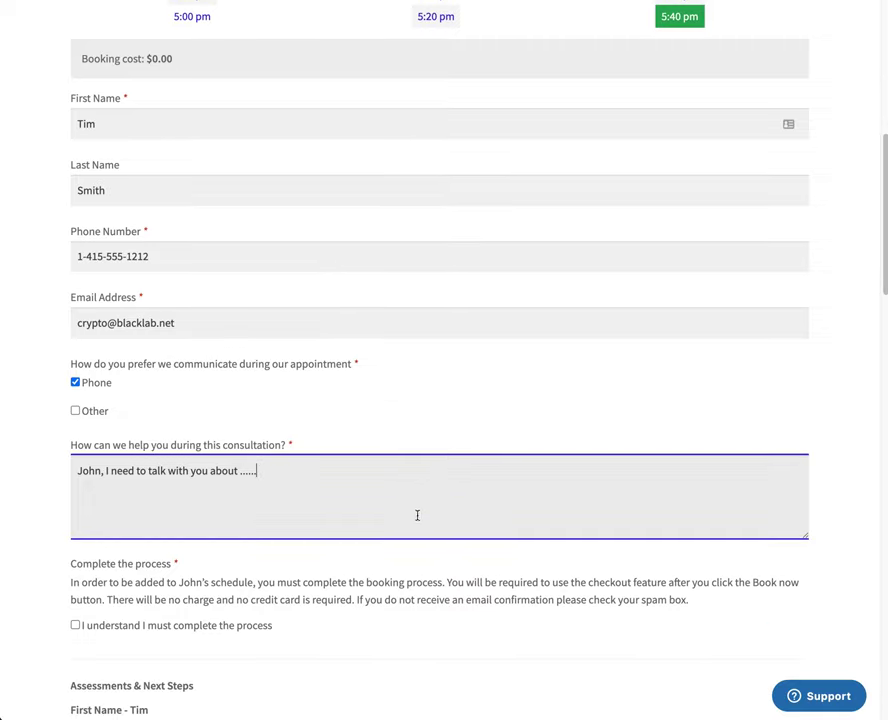
pyautogui.scroll(-1, 417, 515)
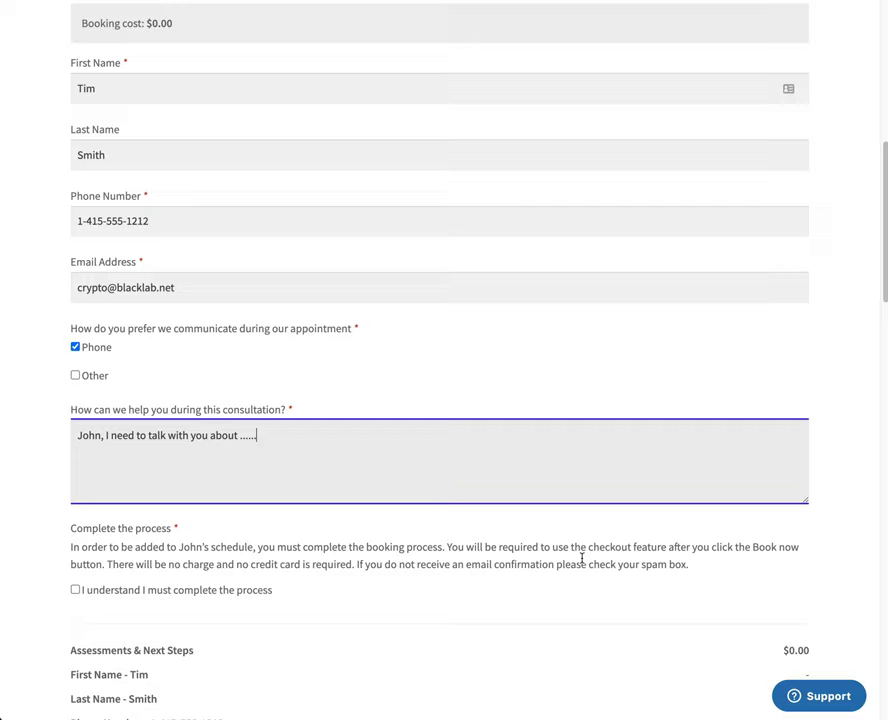
pyautogui.moveTo(688, 565); pyautogui.dragTo(645, 565)
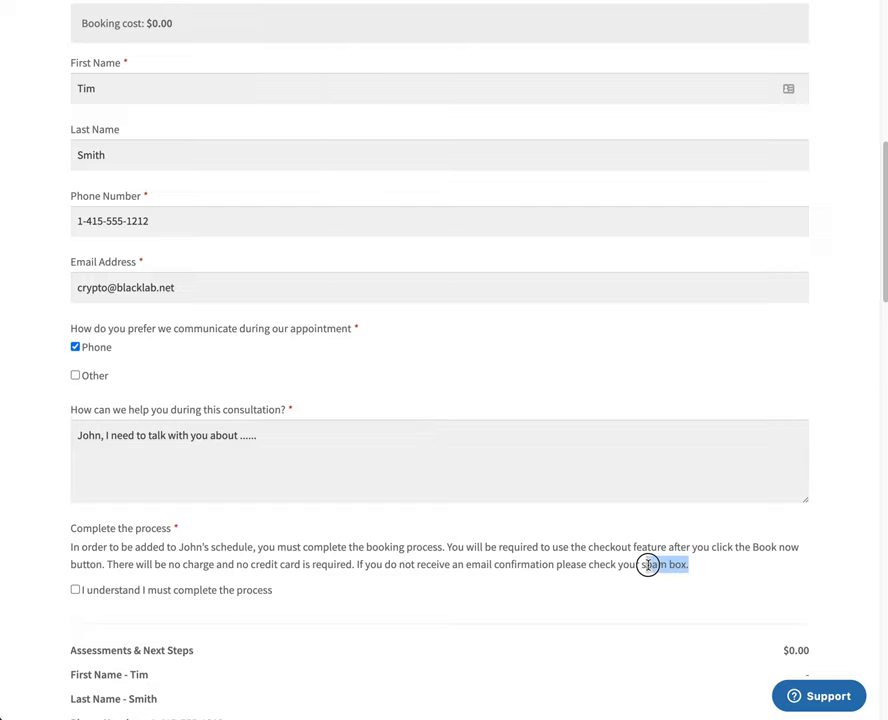
pyautogui.click(651, 594)
# Acknowledge the completion requirement and book the consultation into the cart.
pyautogui.scroll(-2, 230, 505)
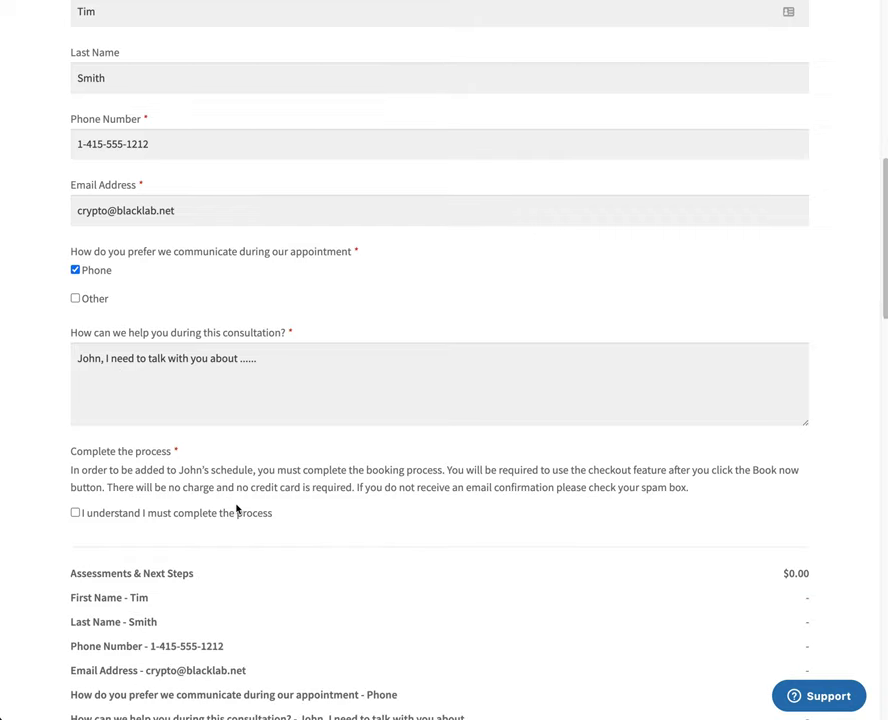
pyautogui.click(76, 512)
pyautogui.scroll(-4, 341, 520)
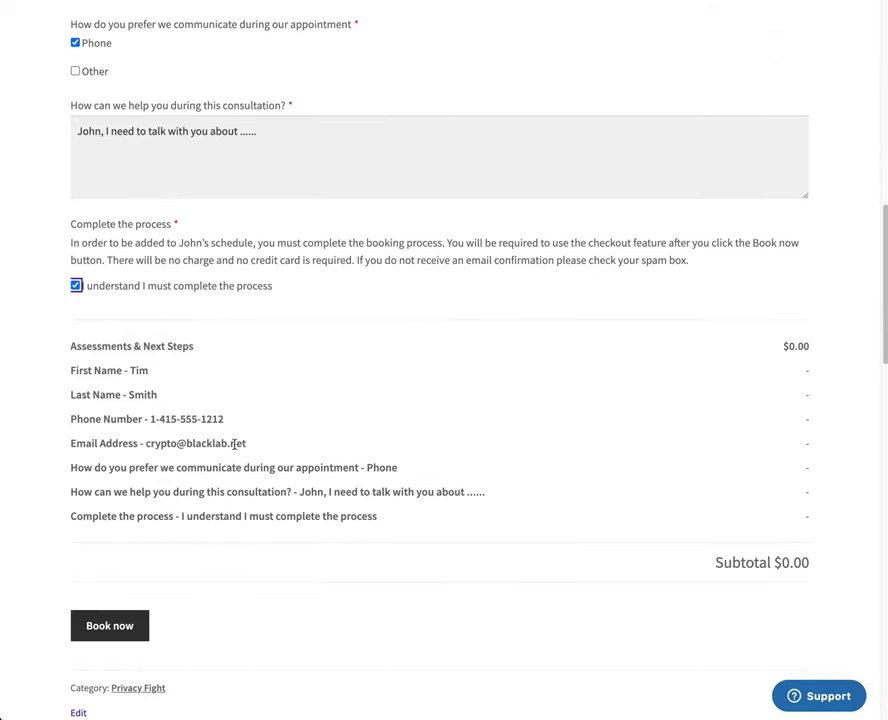
pyautogui.click(115, 630)
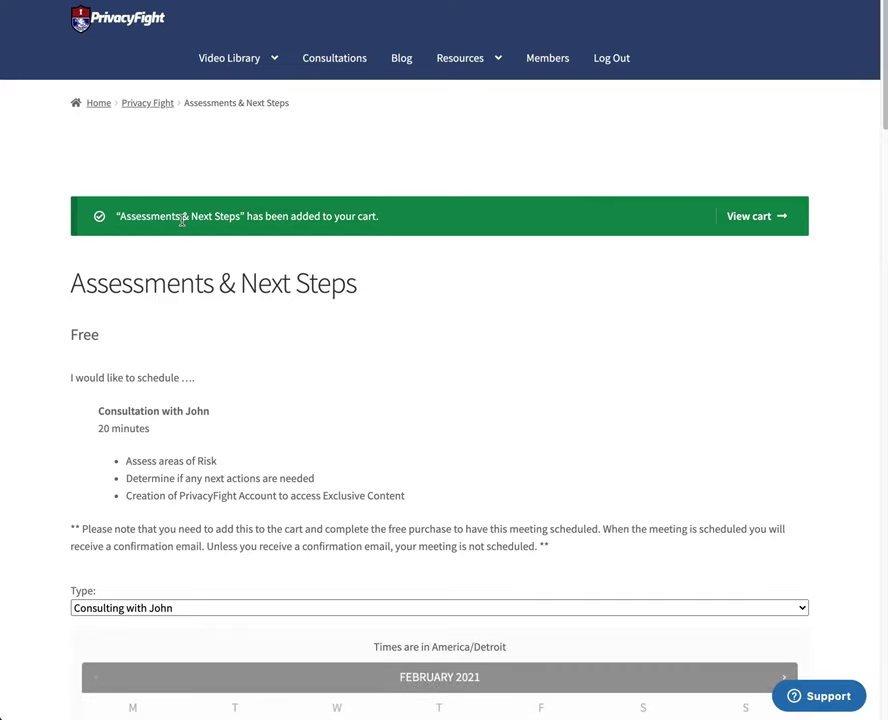
# Review the cart's March 10, 5:40 pm booking and proceed to checkout.
pyautogui.click(759, 218)
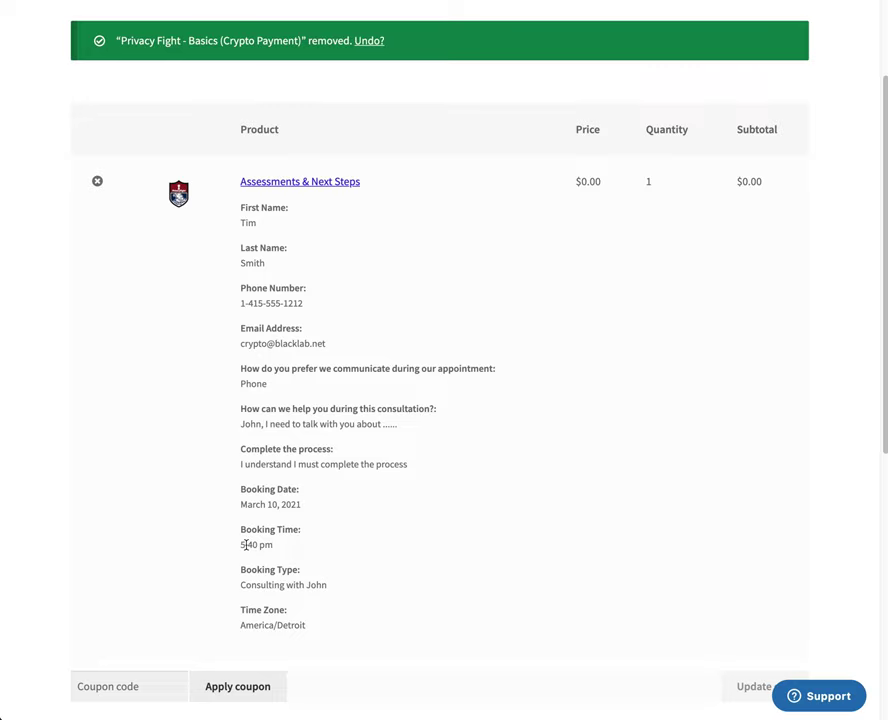
pyautogui.moveTo(241, 545); pyautogui.dragTo(271, 545)
pyautogui.click(389, 542)
pyautogui.scroll(-2, 486, 540)
pyautogui.scroll(-3, 486, 540)
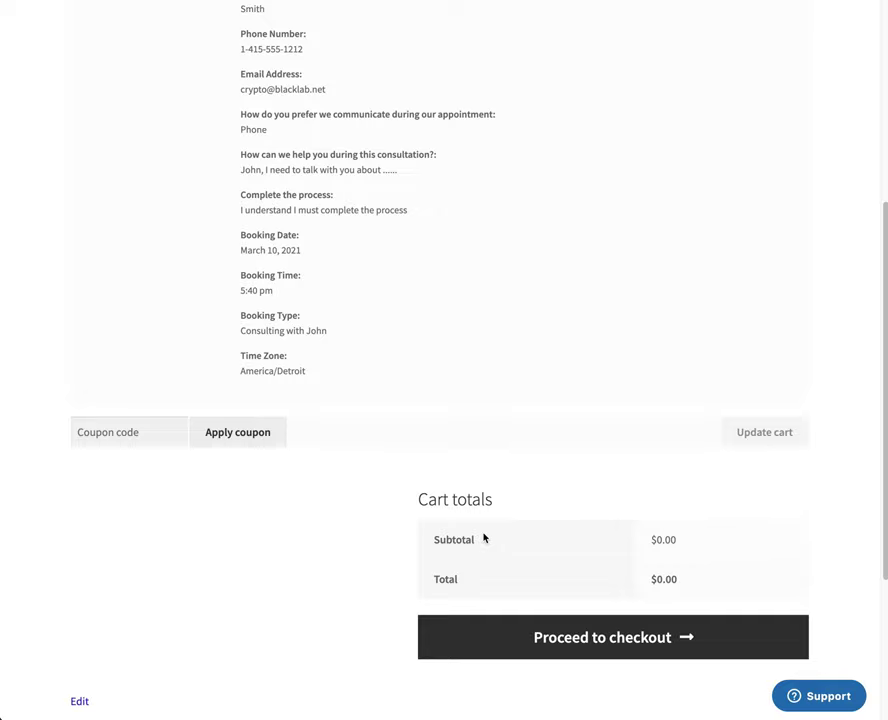
pyautogui.scroll(-1, 486, 540)
pyautogui.click(607, 572)
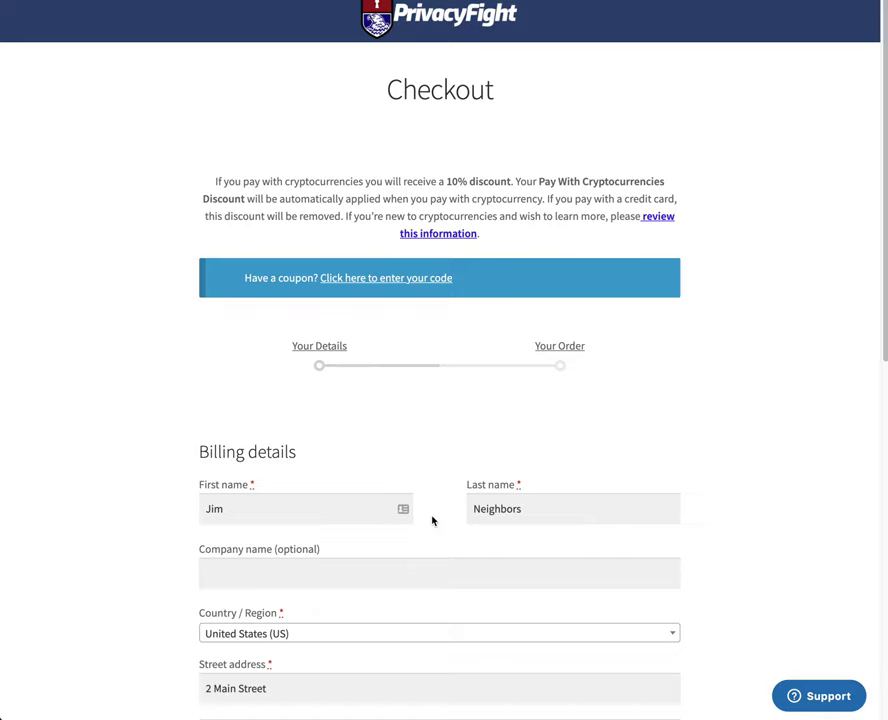
# Scroll through the prefilled billing details down to Proceed to payment.
pyautogui.scroll(-1, 430, 528)
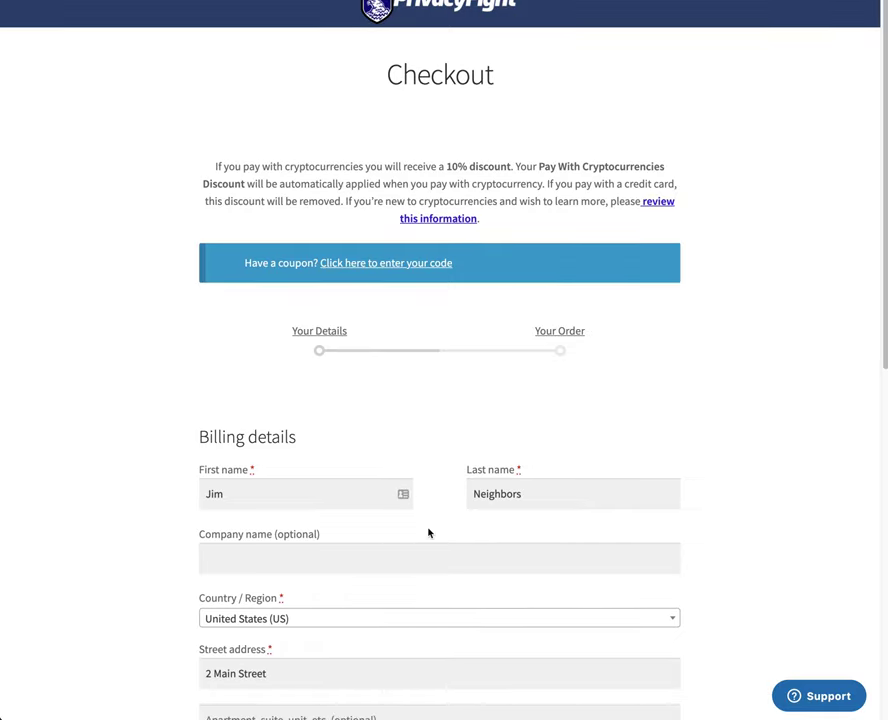
pyautogui.scroll(-2, 428, 533)
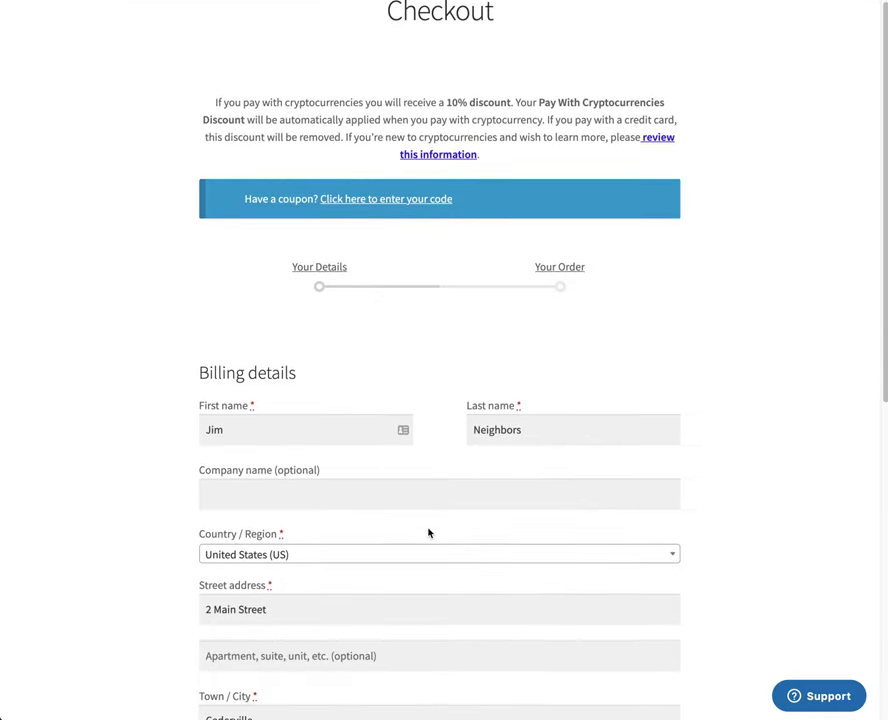
pyautogui.scroll(-1, 428, 533)
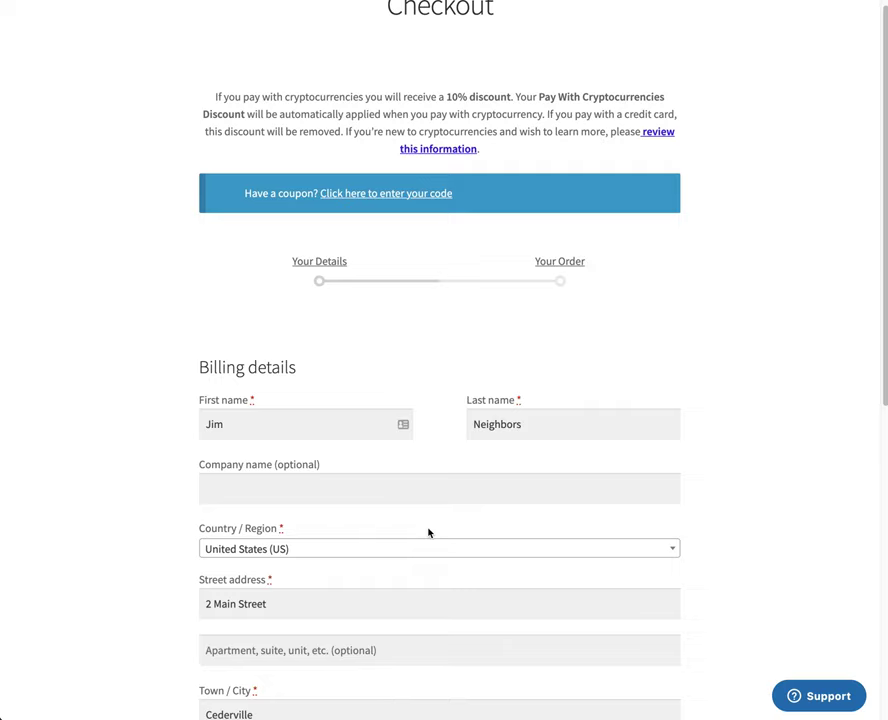
pyautogui.scroll(-2, 428, 533)
pyautogui.scroll(-1, 448, 524)
pyautogui.scroll(-6, 448, 524)
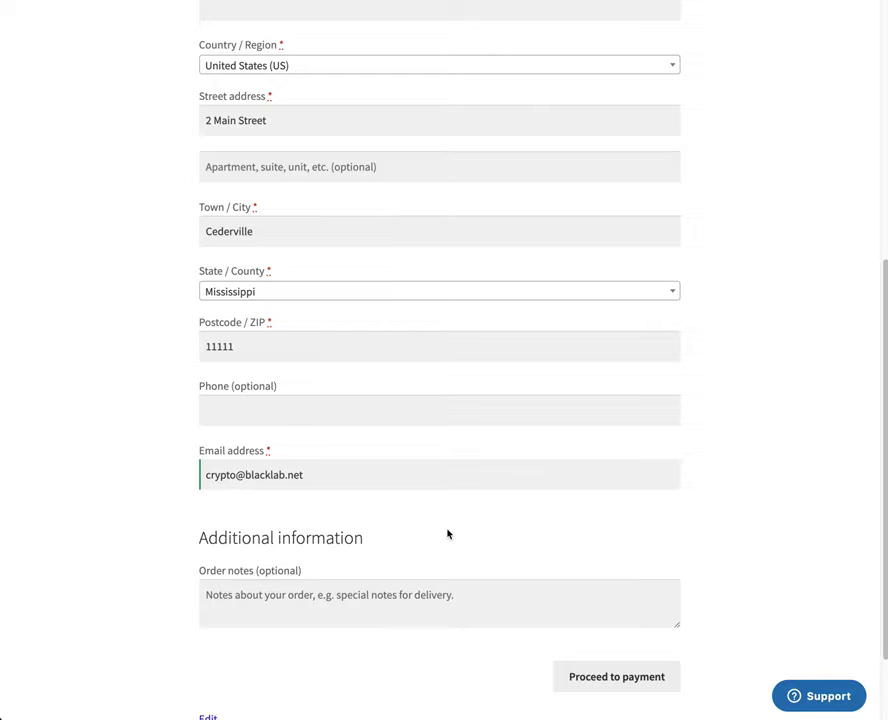
pyautogui.scroll(-1, 458, 570)
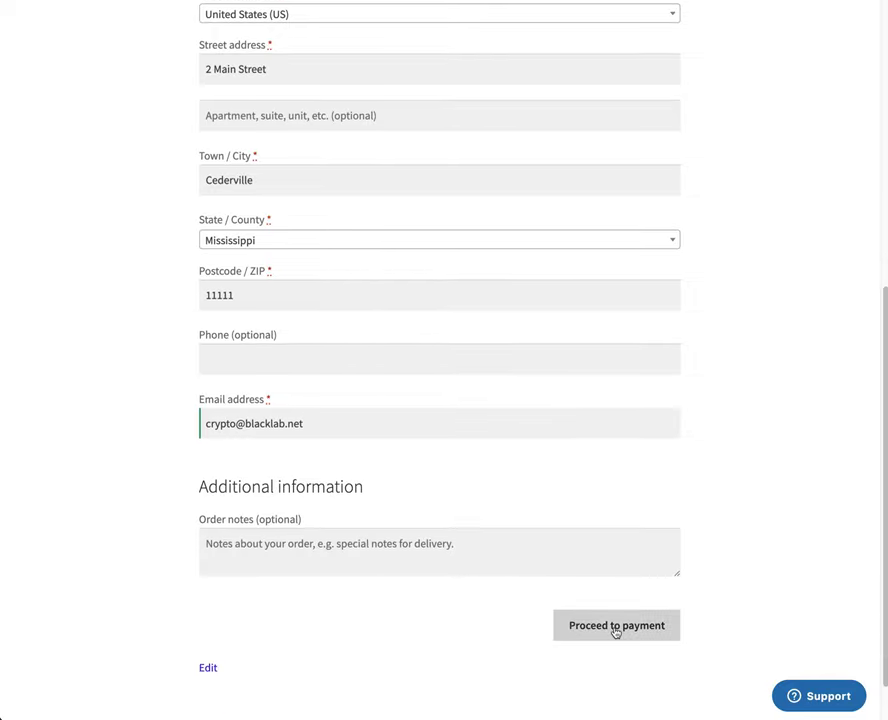
pyautogui.click(616, 628)
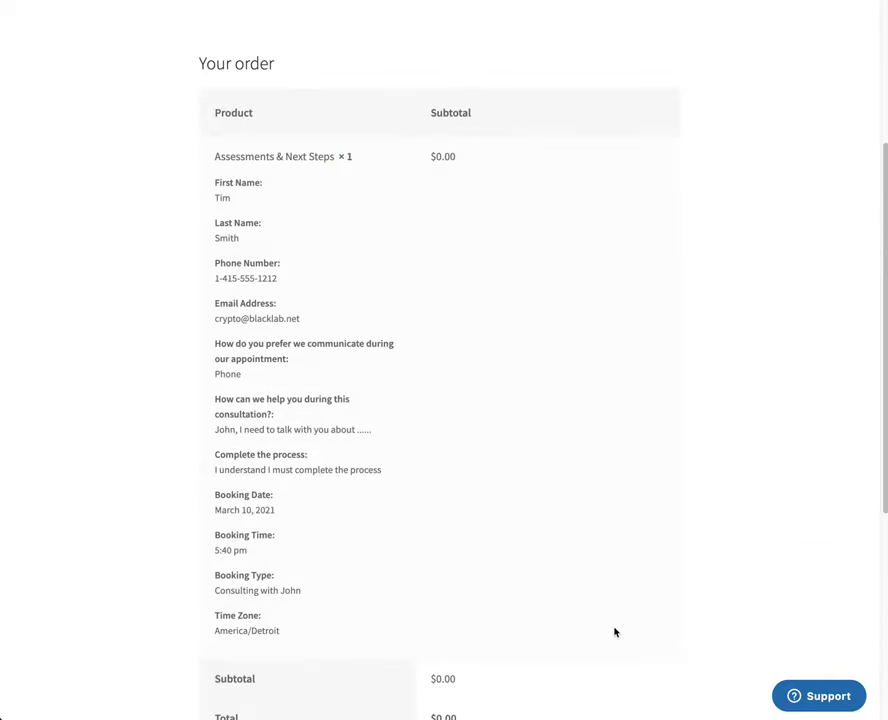
pyautogui.scroll(-1, 615, 632)
pyautogui.scroll(-1, 615, 632)
pyautogui.scroll(-1, 615, 632)
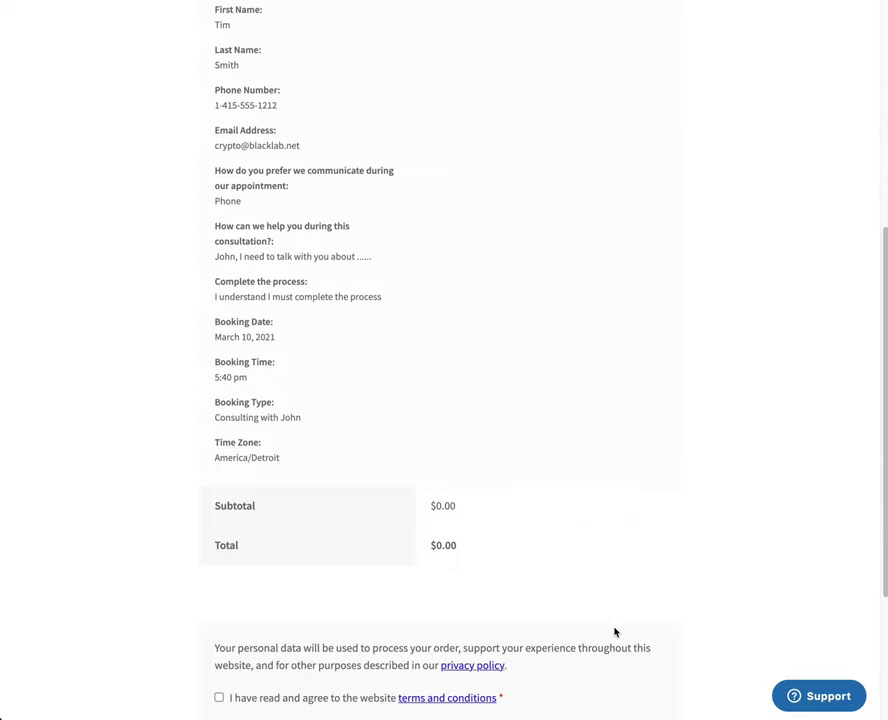
pyautogui.scroll(-1, 615, 632)
pyautogui.scroll(-1, 618, 634)
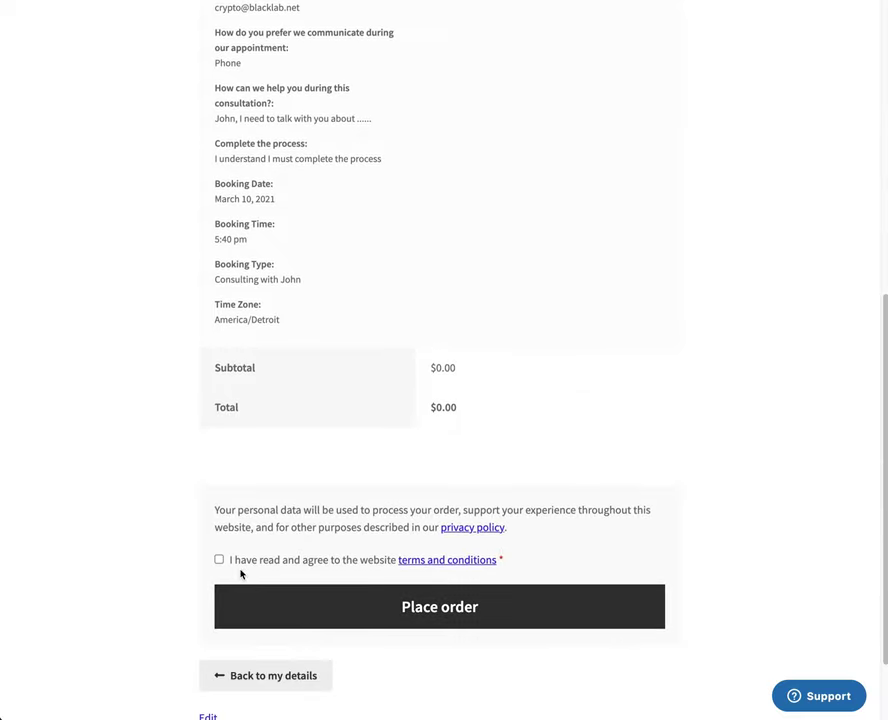
pyautogui.click(477, 614)
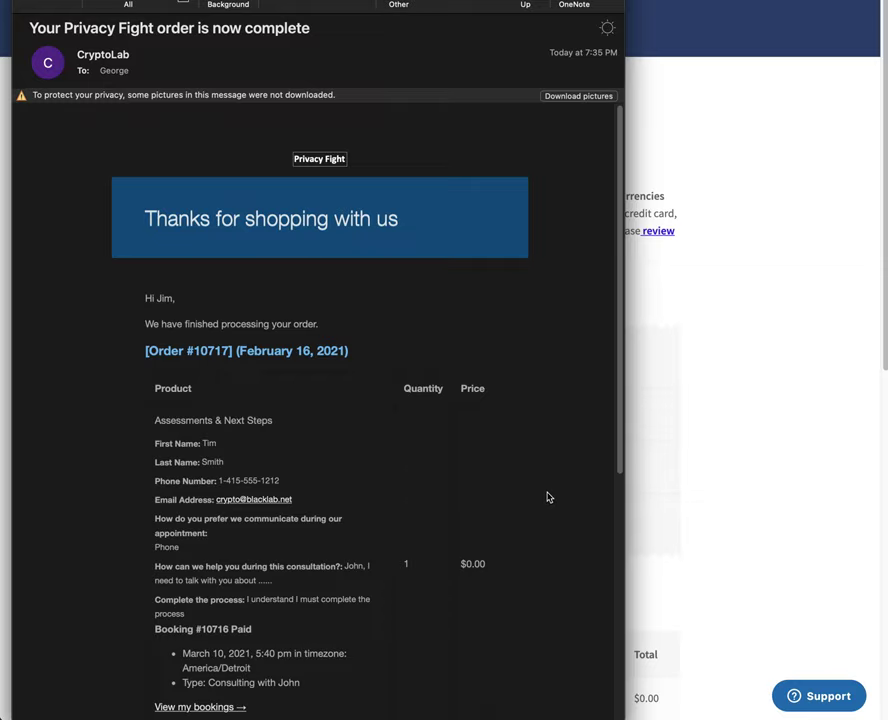
# Scroll through the order-complete email to the $0.00 subtotal and total.
pyautogui.scroll(-1, 552, 496)
pyautogui.scroll(-2, 557, 496)
pyautogui.scroll(-3, 557, 496)
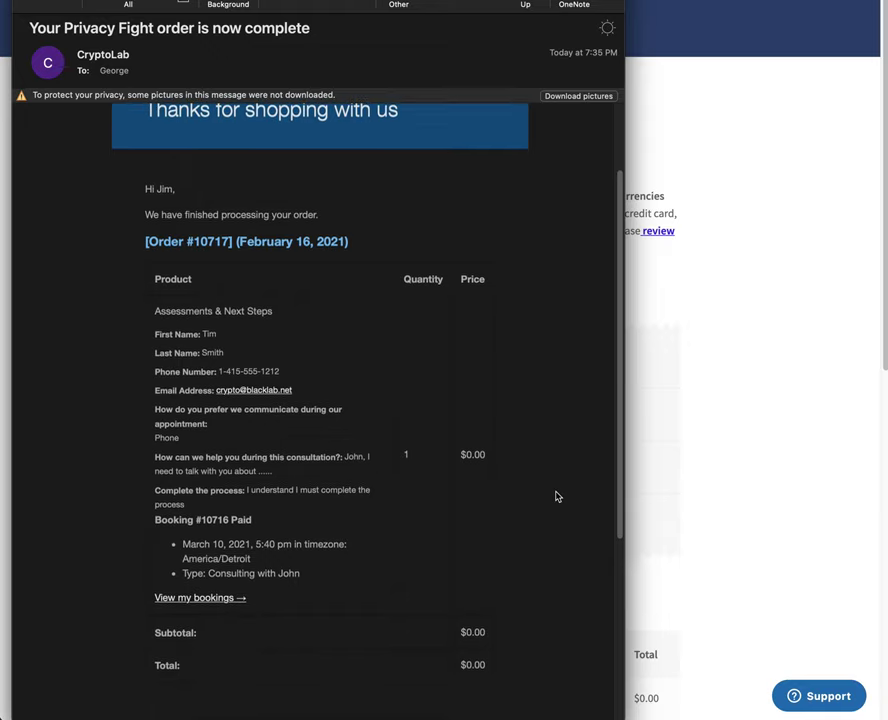
pyautogui.scroll(-2, 557, 496)
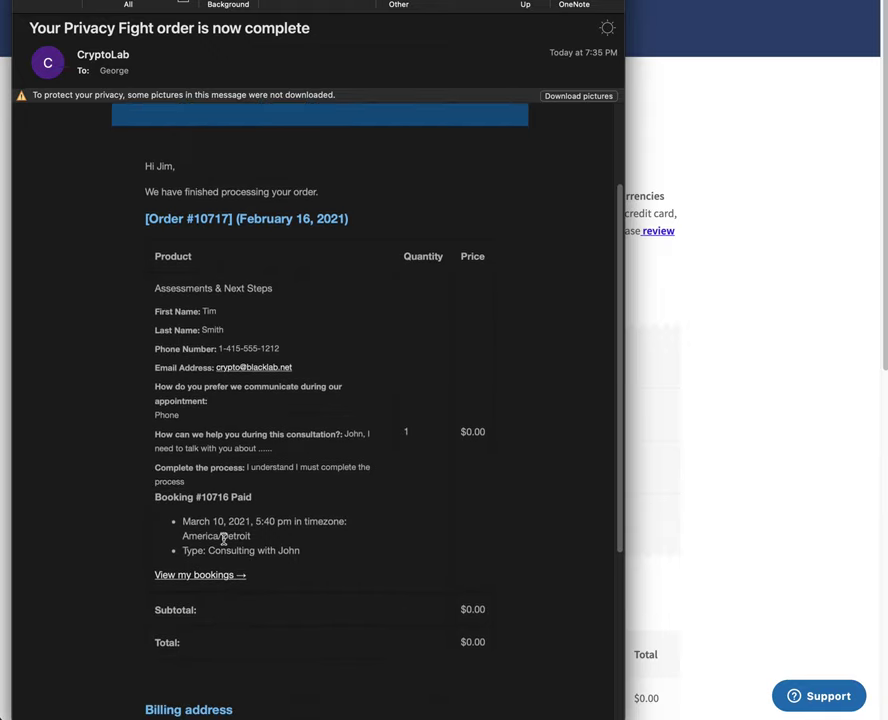